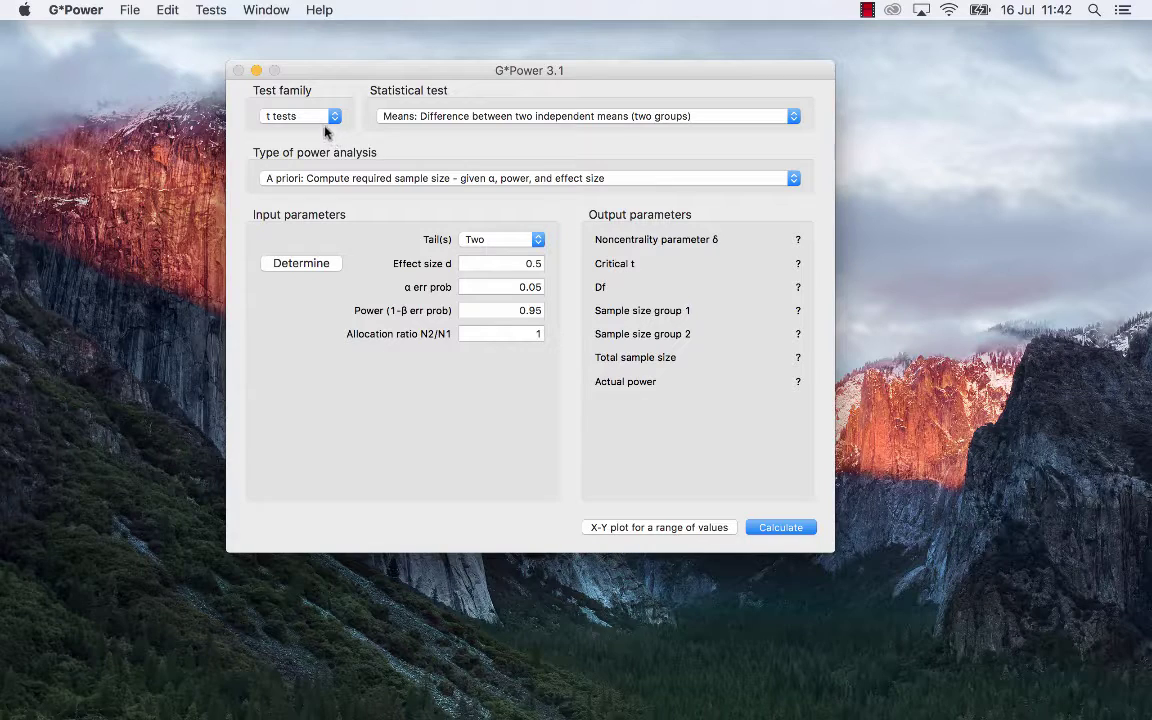
Keep t tests, the two independent means test and a priori sample-size analysis selected.
click(318, 120)
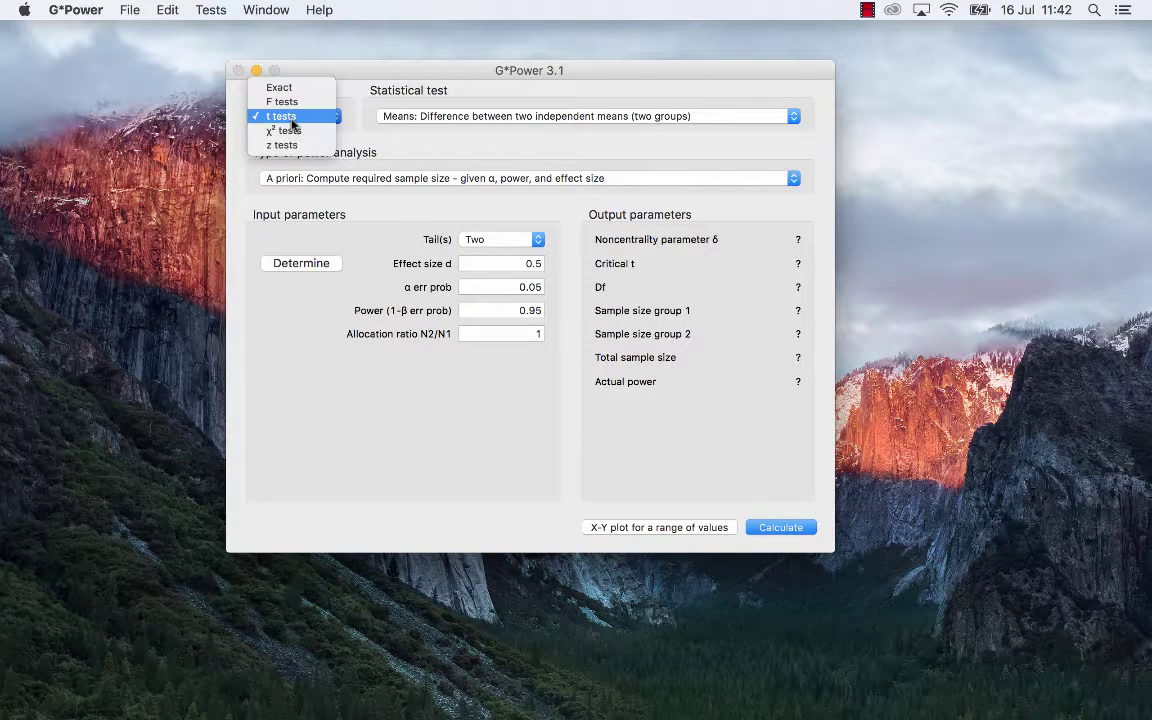
click(291, 118)
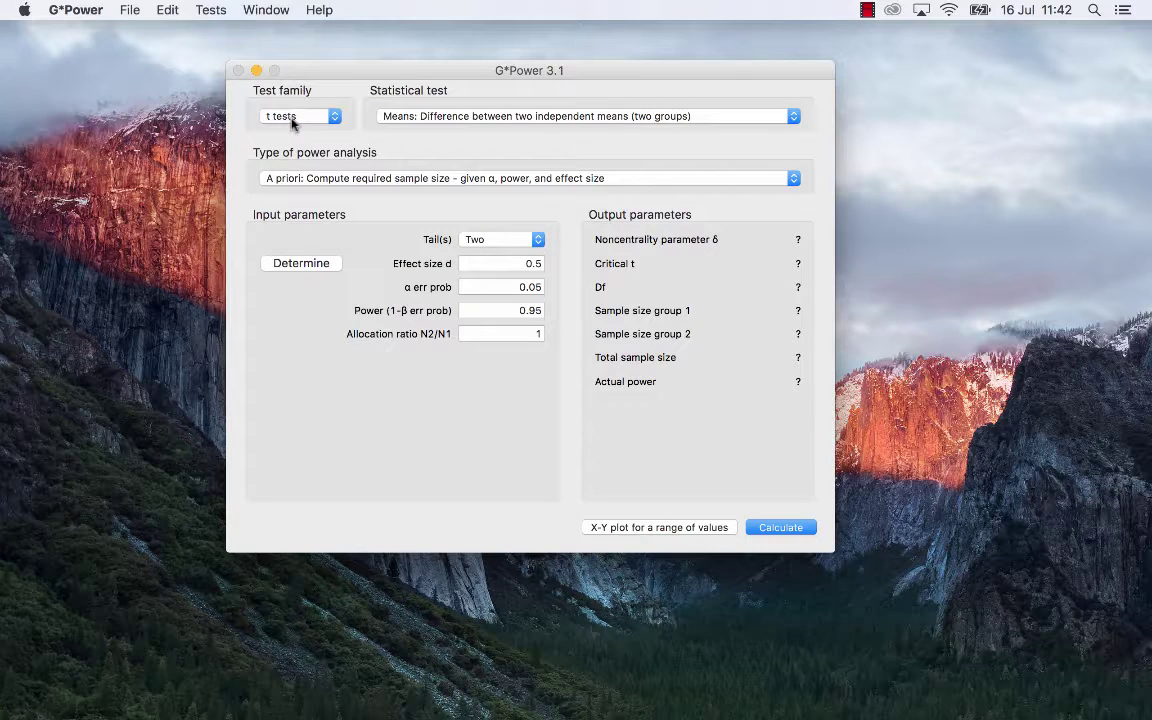
click(469, 118)
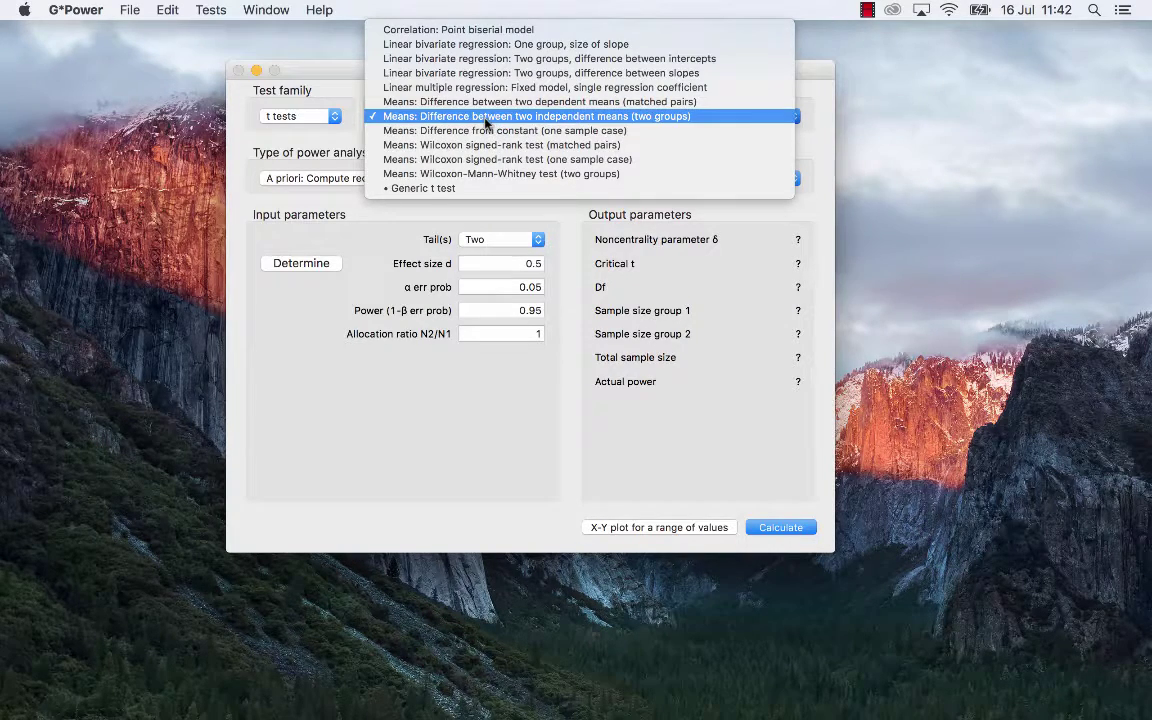
click(487, 118)
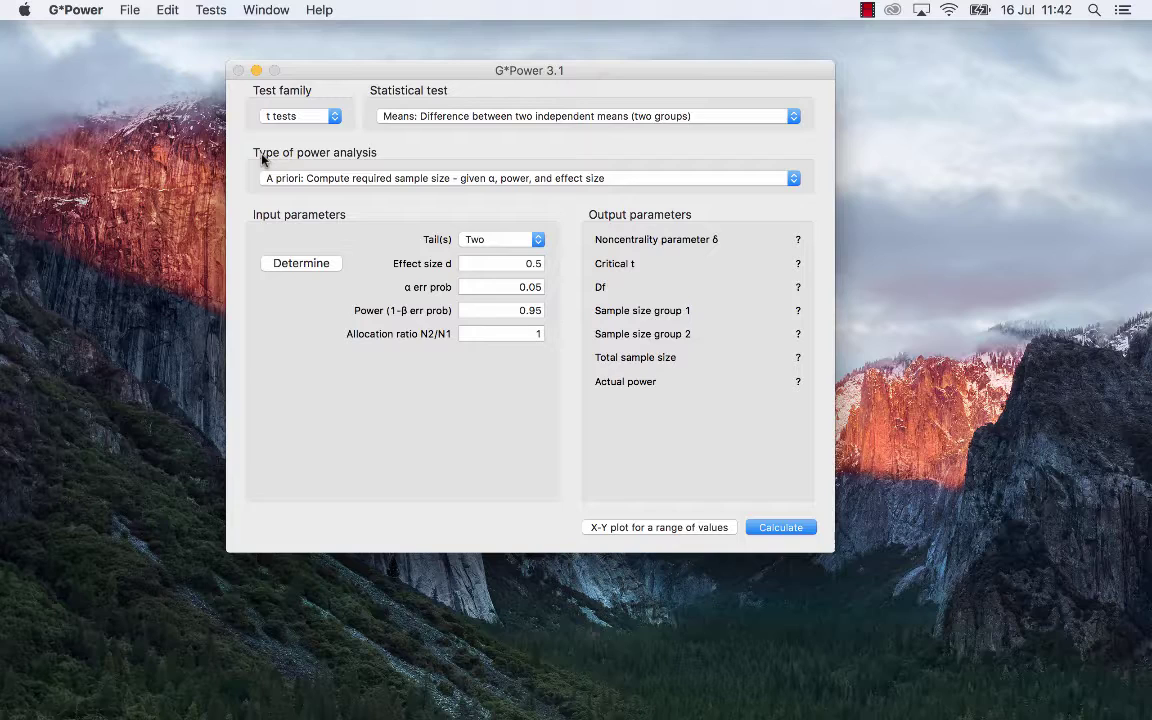
click(458, 178)
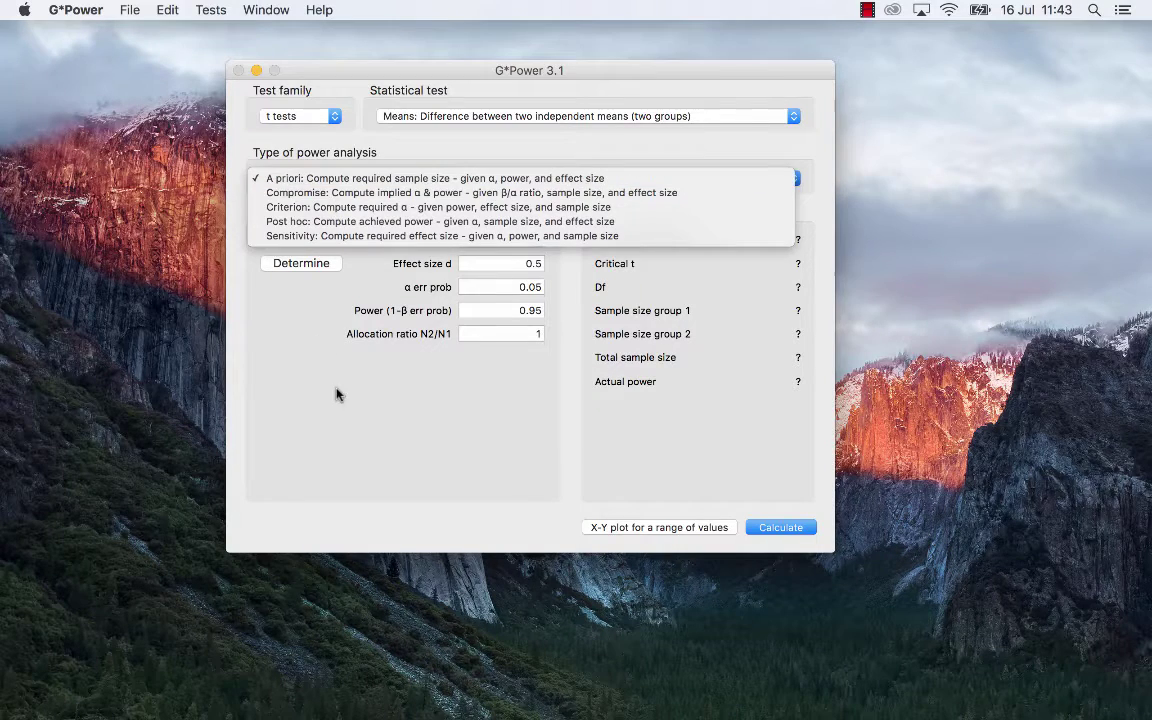
click(297, 179)
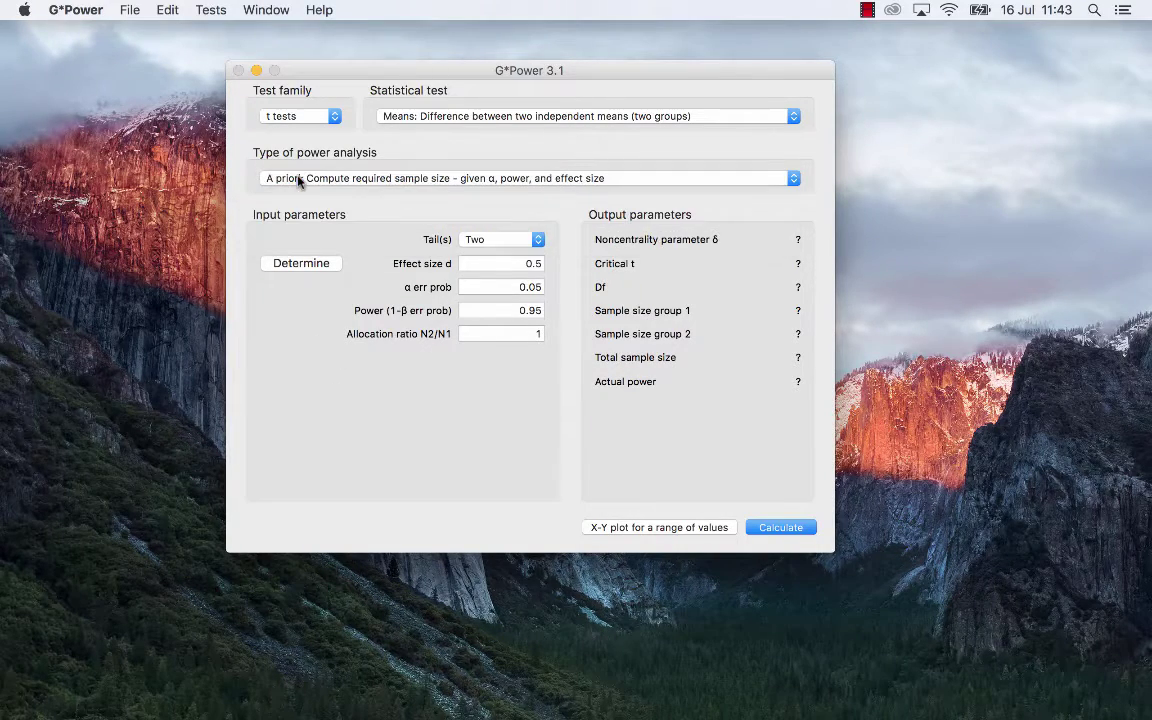
Keep a two-tailed test and enter effect size d 0.2 and power 0.80.
click(493, 240)
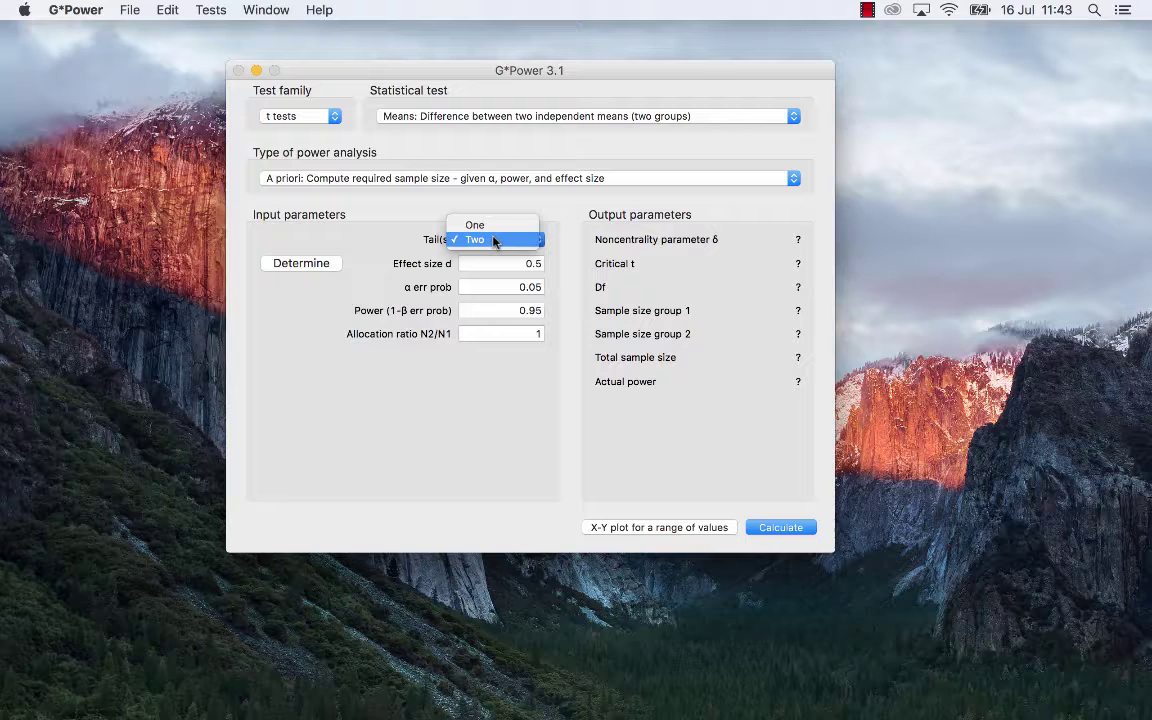
click(493, 240)
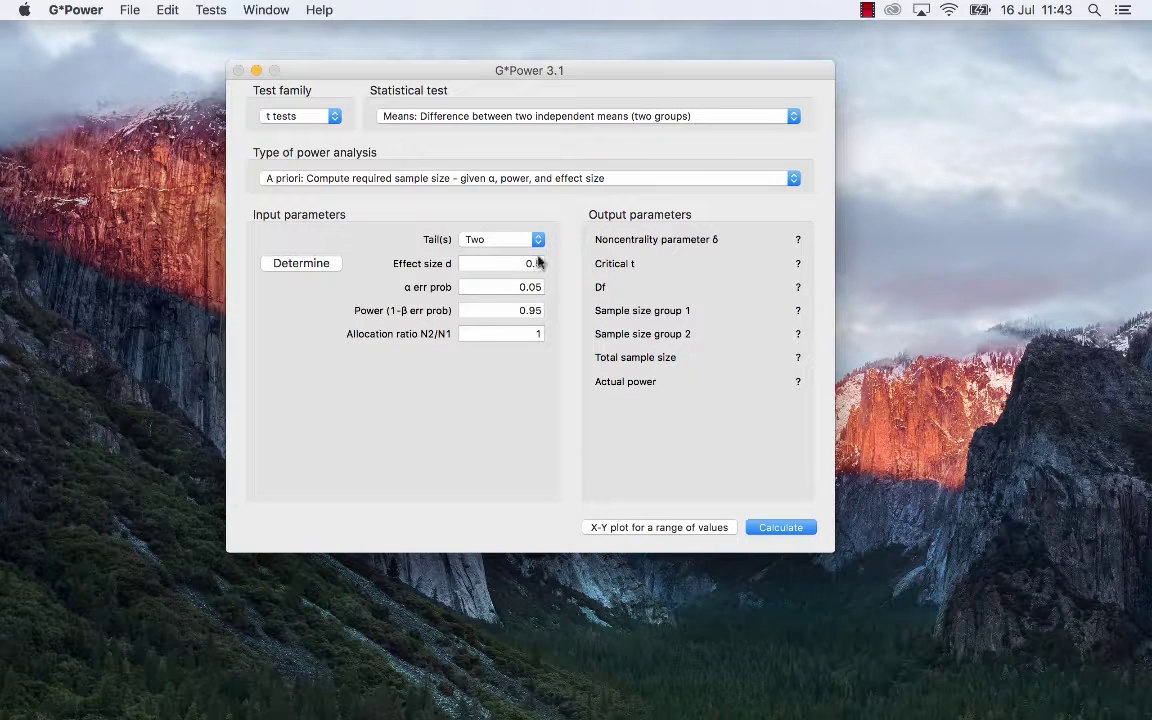
click(538, 263)
text(0.5)
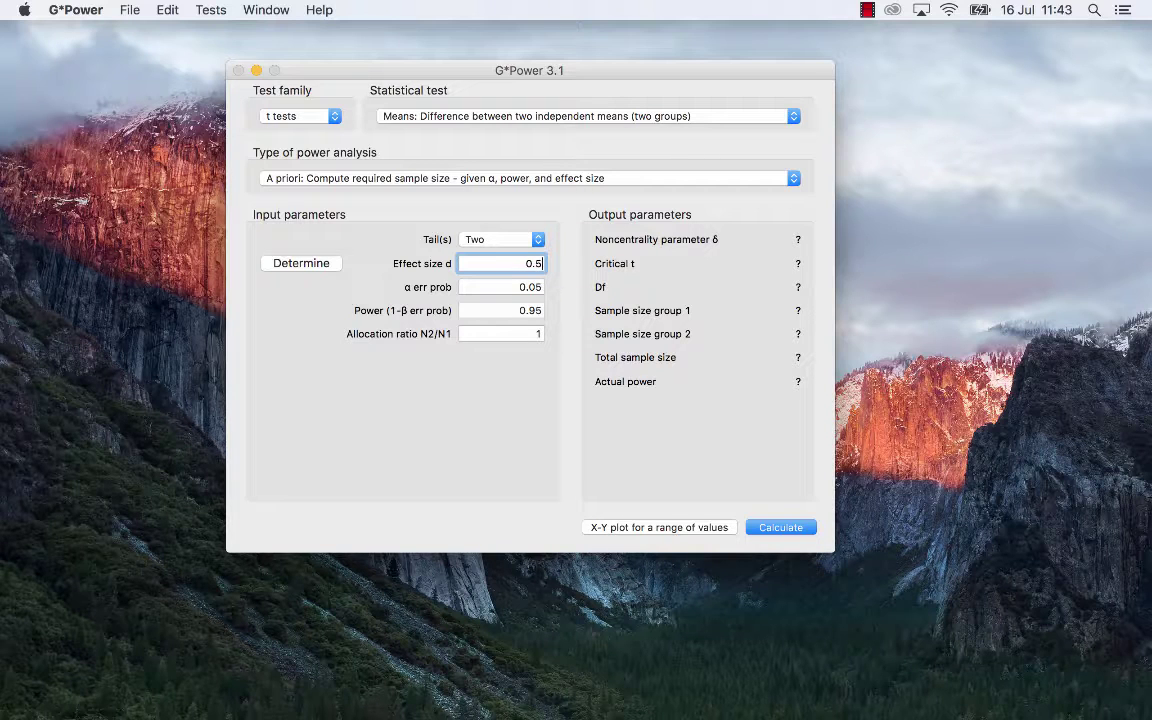
key(BackSpace)
text(2)
click(541, 287)
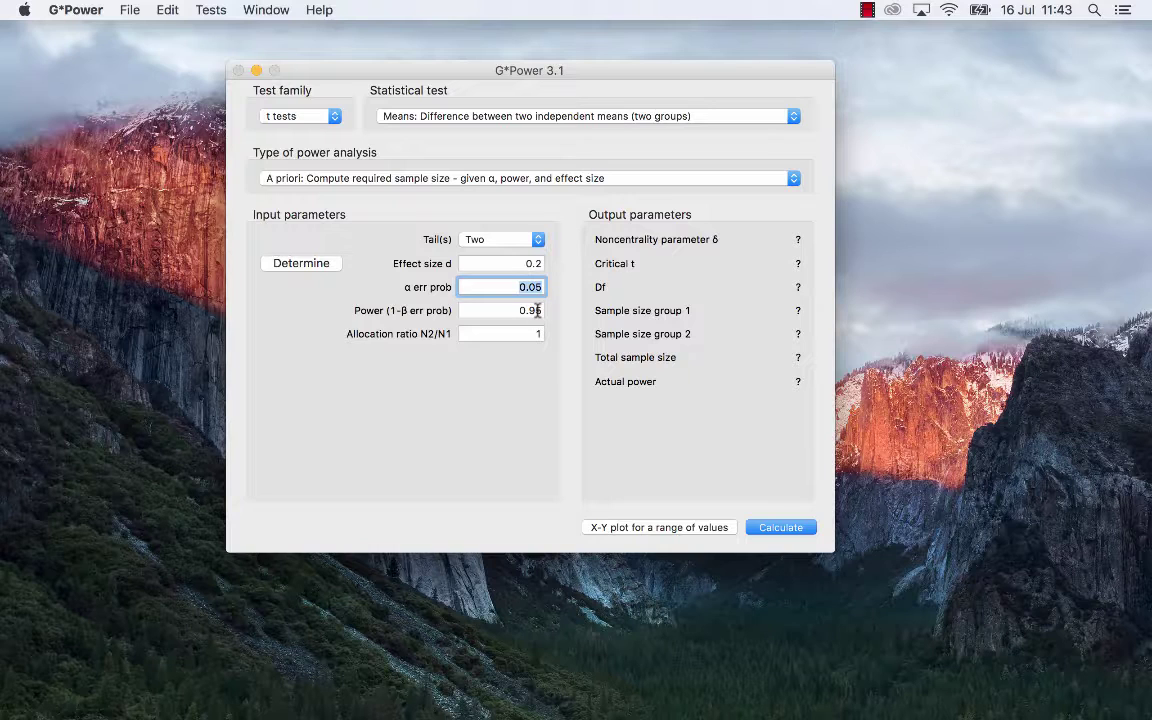
click(537, 311)
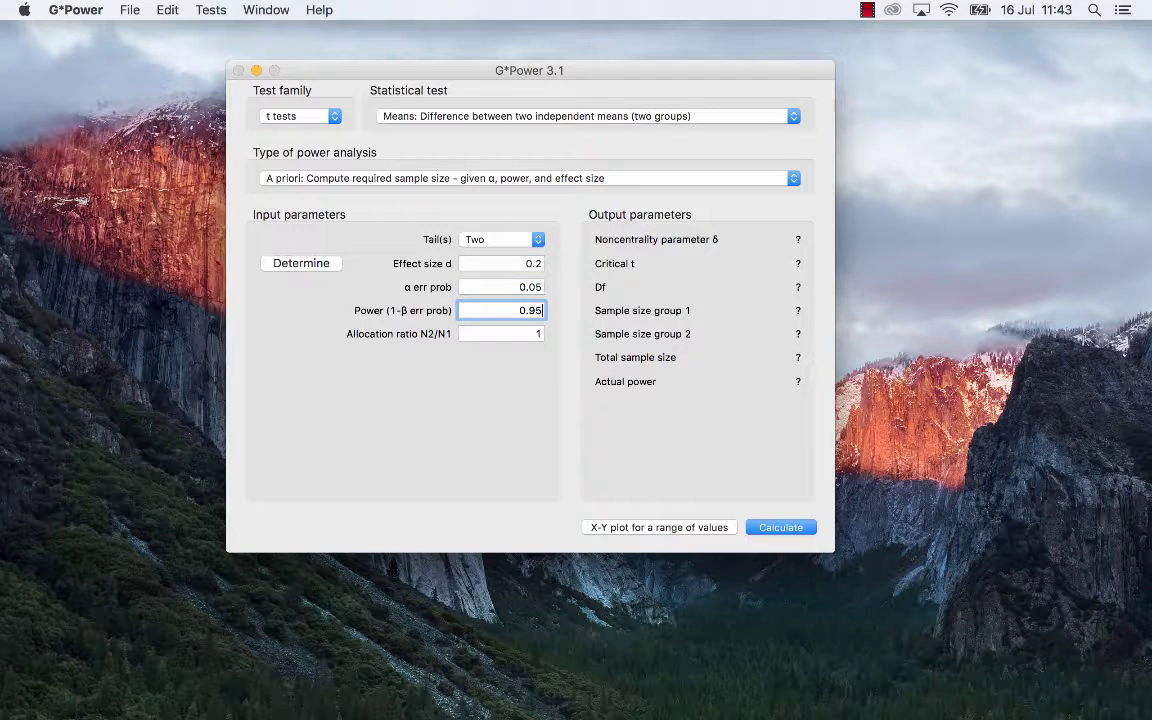
key(BackSpace)
key(BackSpace)
text(80)
click(531, 334)
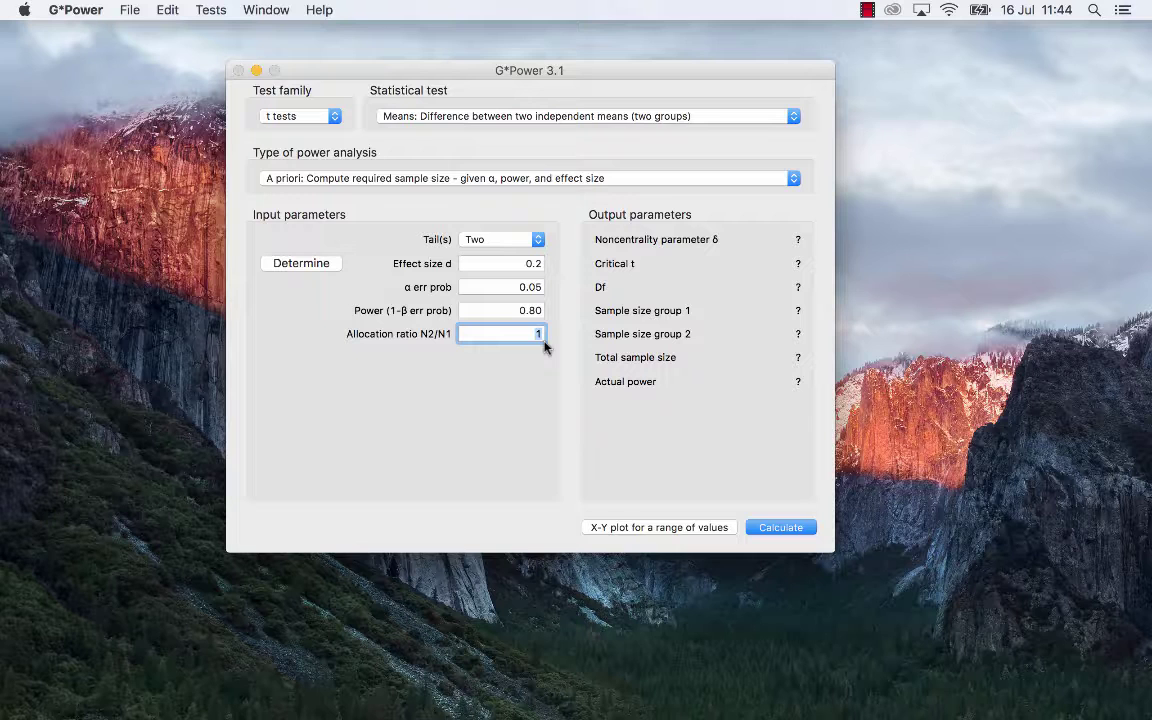
Calculate 788 total (394 per group) for d = 0.2, then change effect size d to 0.5.
click(792, 530)
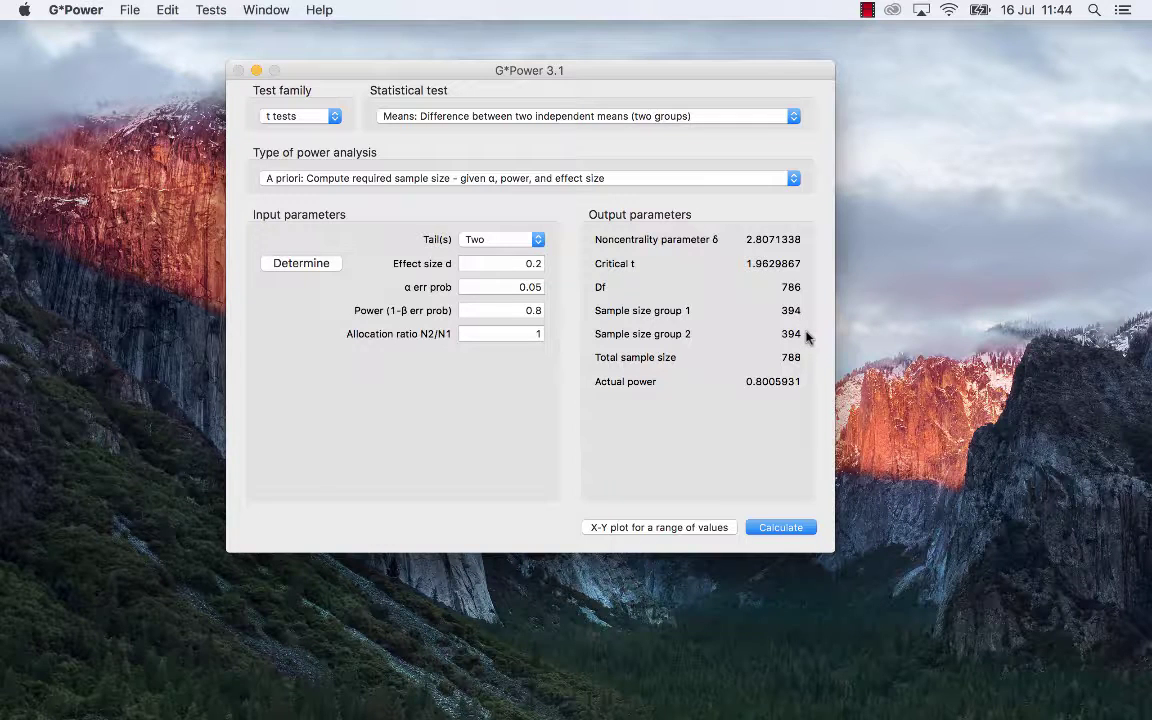
click(538, 264)
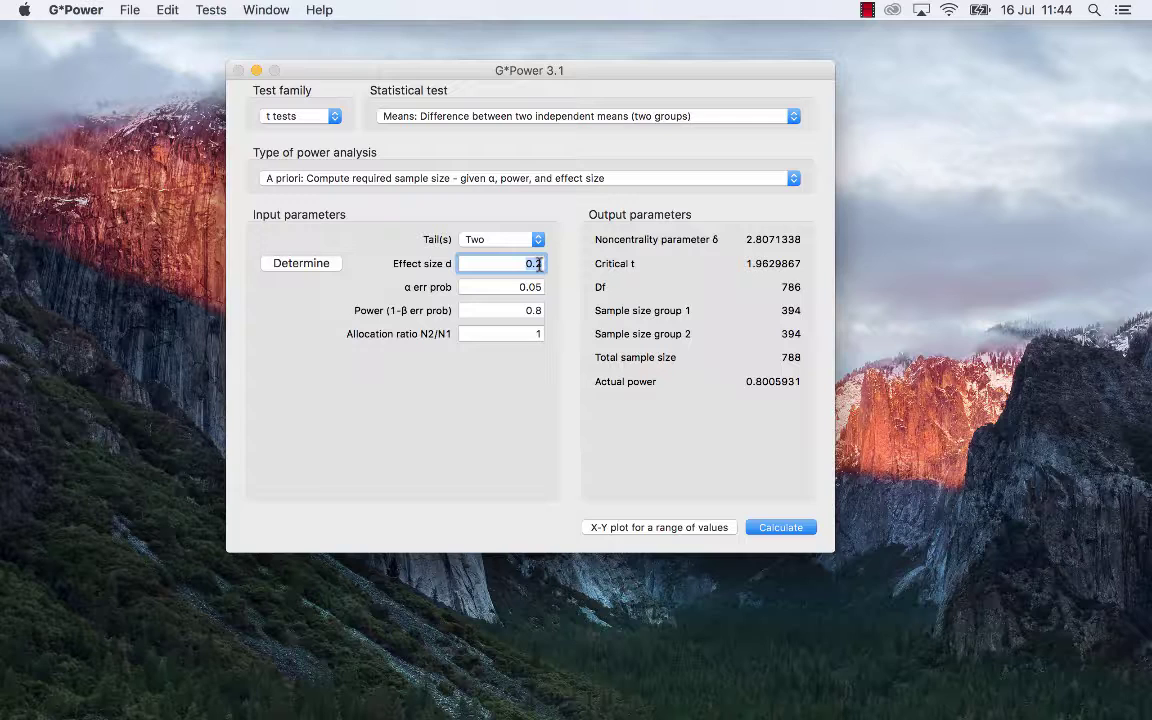
text(0.2)
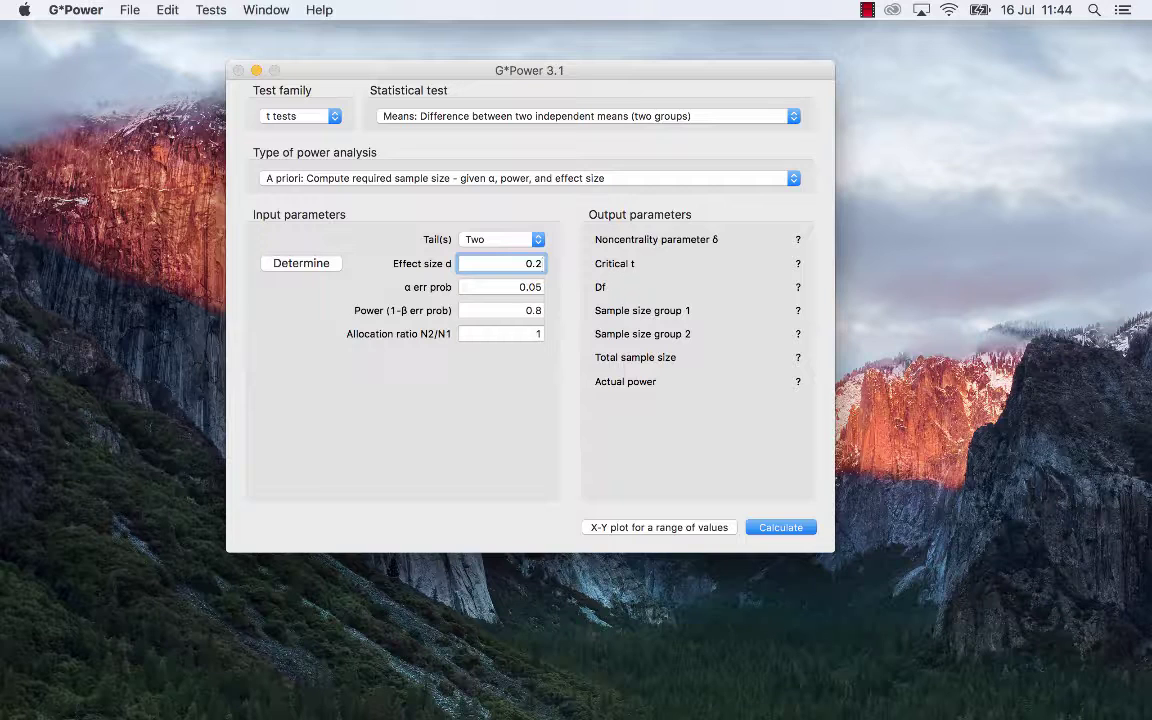
key(BackSpace)
text(5)
Calculate the sample size for d = 0.5: 64 per group, 128 total, power 0.8014596.
click(781, 528)
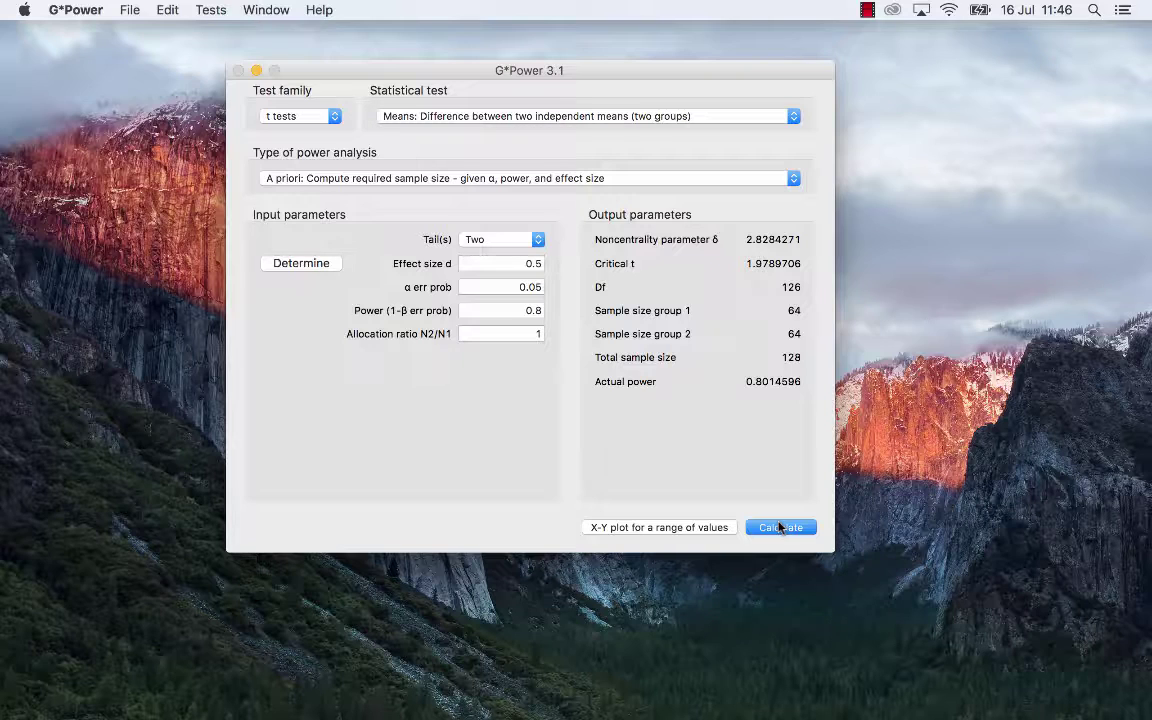
Plot total sample size against power 0.6–0.95 for effect size d = 0.5.
click(674, 527)
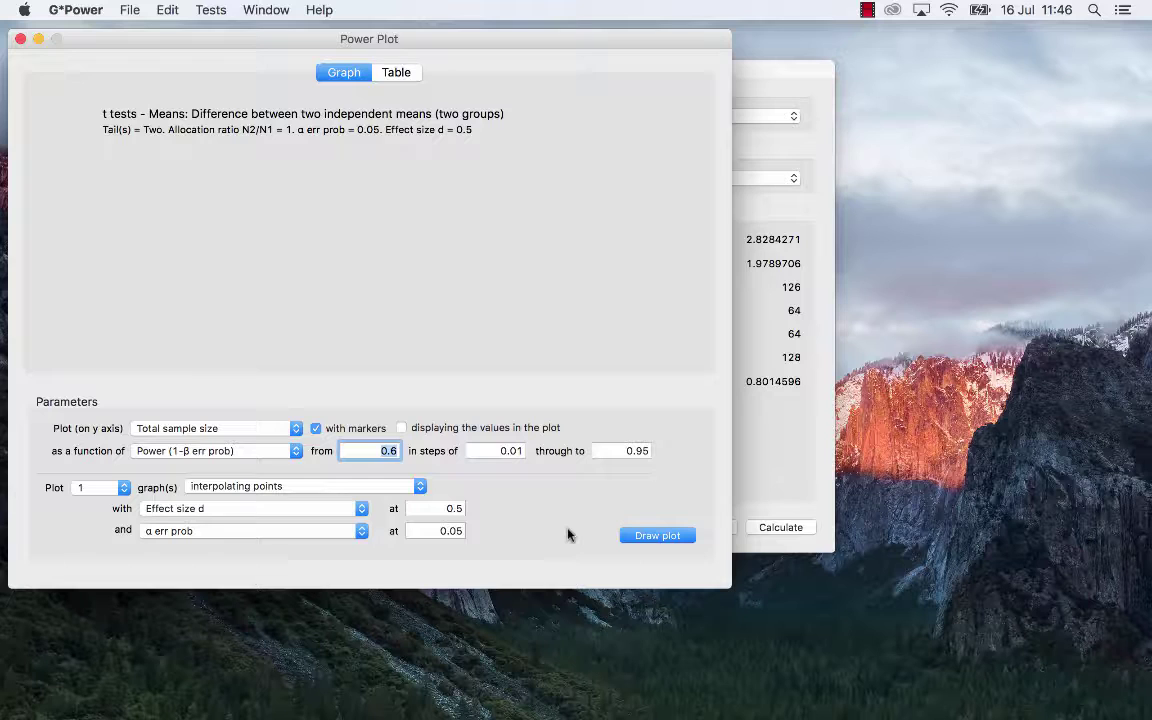
click(667, 540)
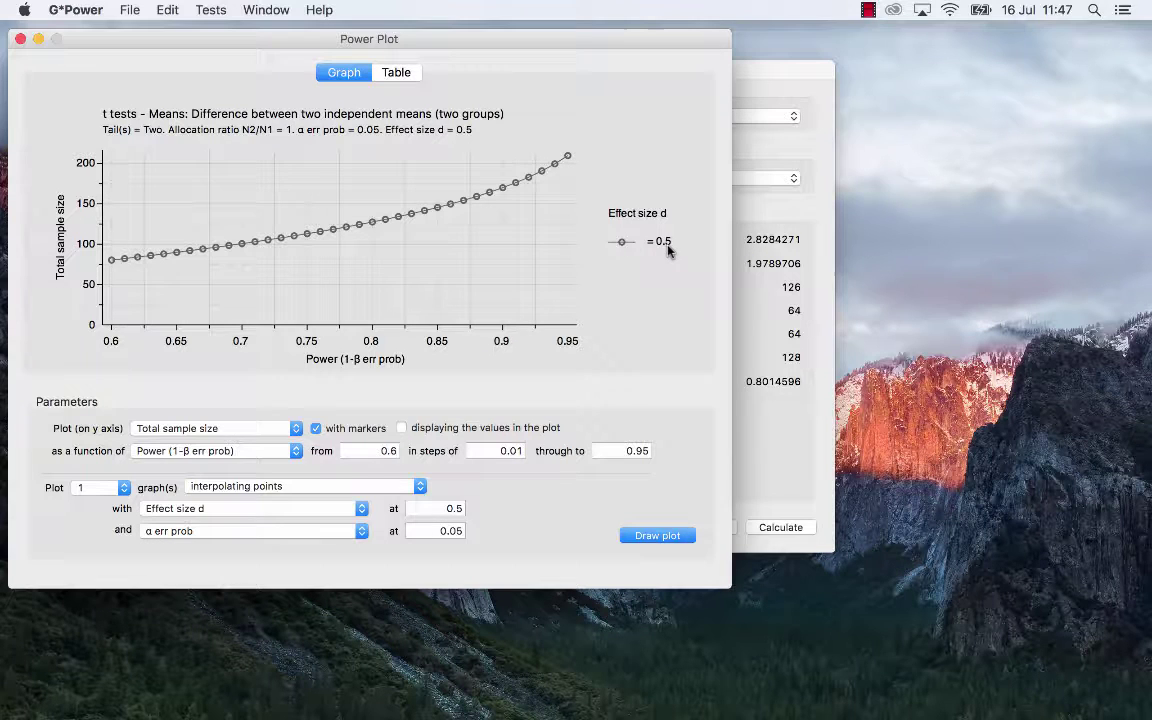
Redraw the power plot with effect size d set to 0.2.
click(455, 508)
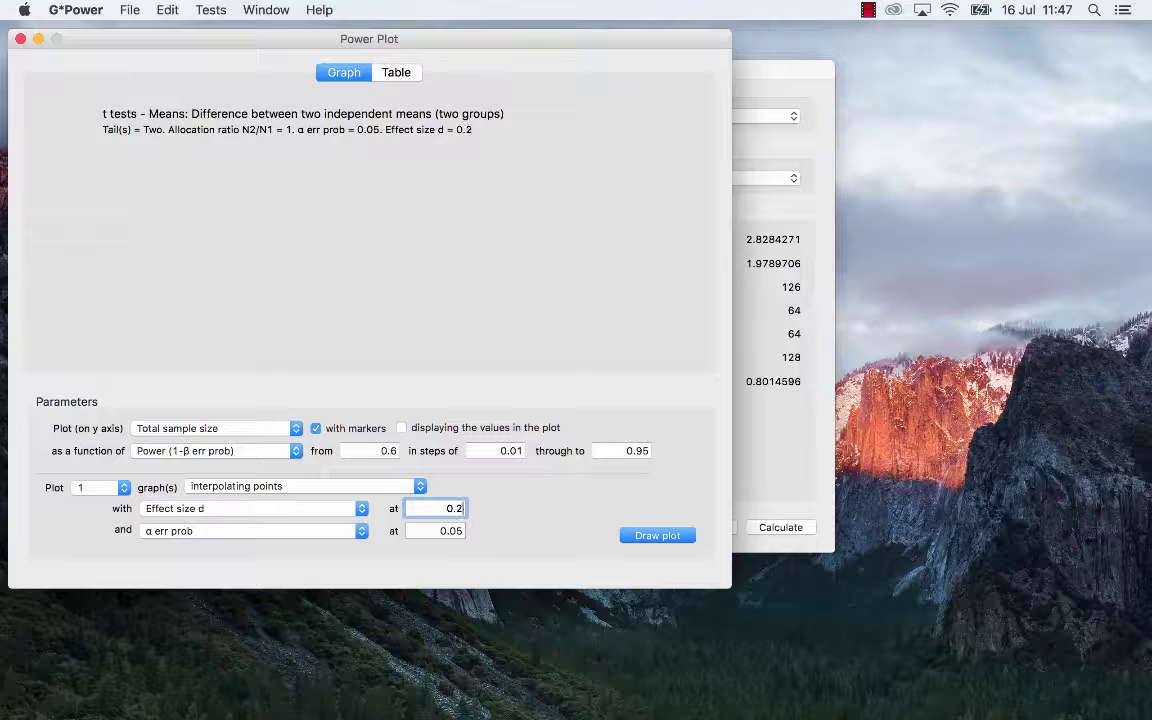
text(2)
click(645, 536)
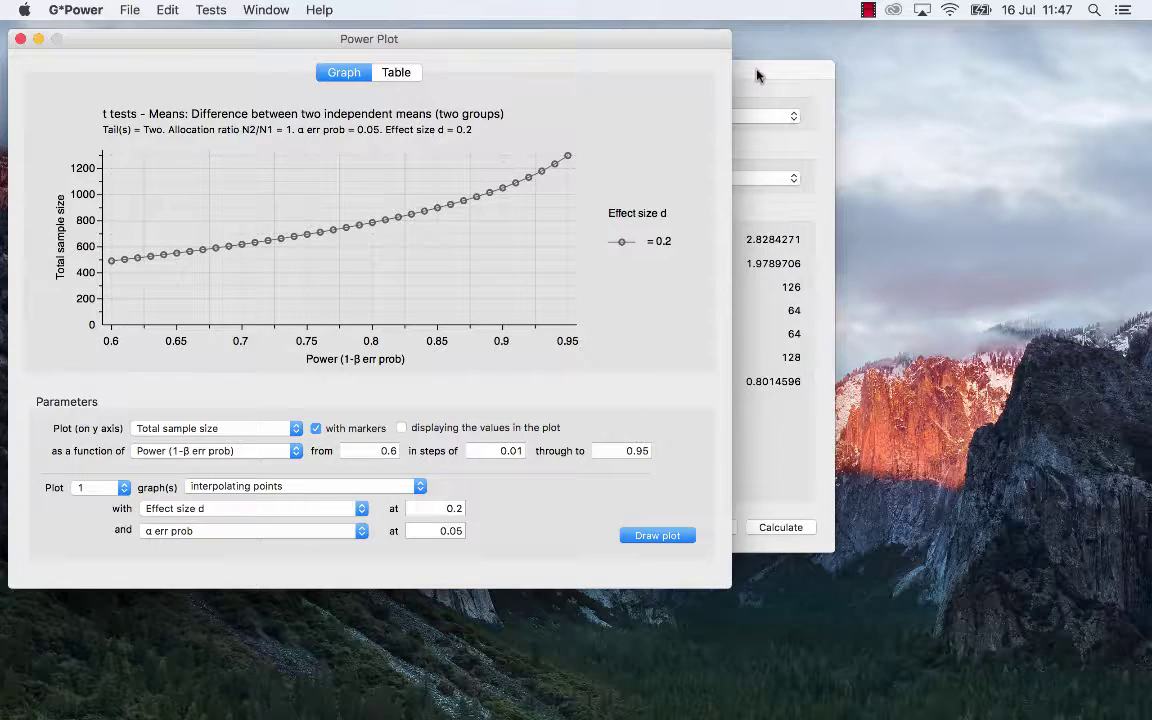
Enter effect size 0.2 in the main window and recalculate, giving 788 total.
drag(757, 75, 1122, 75)
double_click(901, 261)
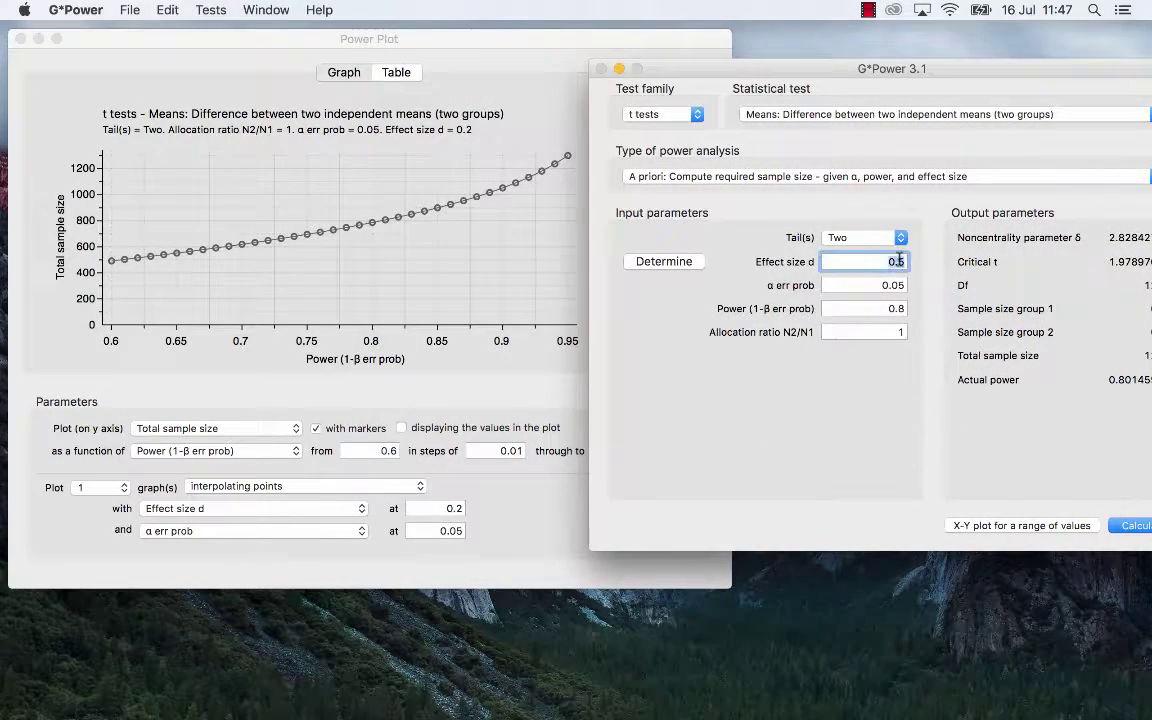
text(0.2)
key(Return)
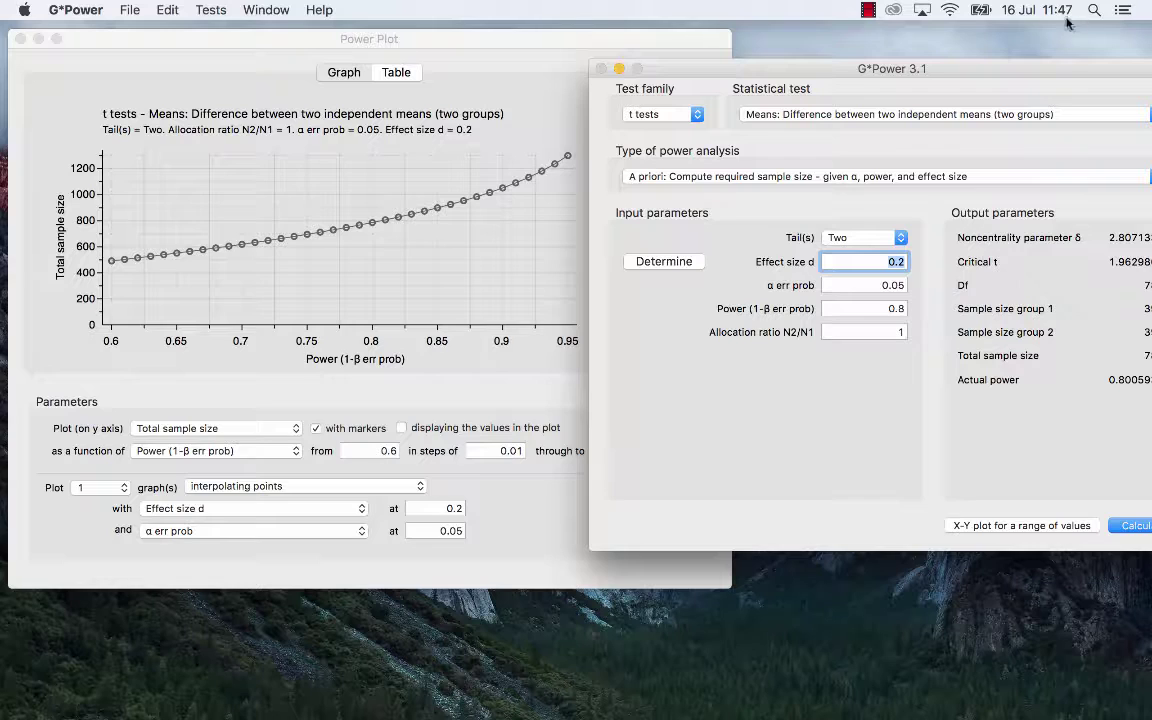
drag(944, 67, 910, 68)
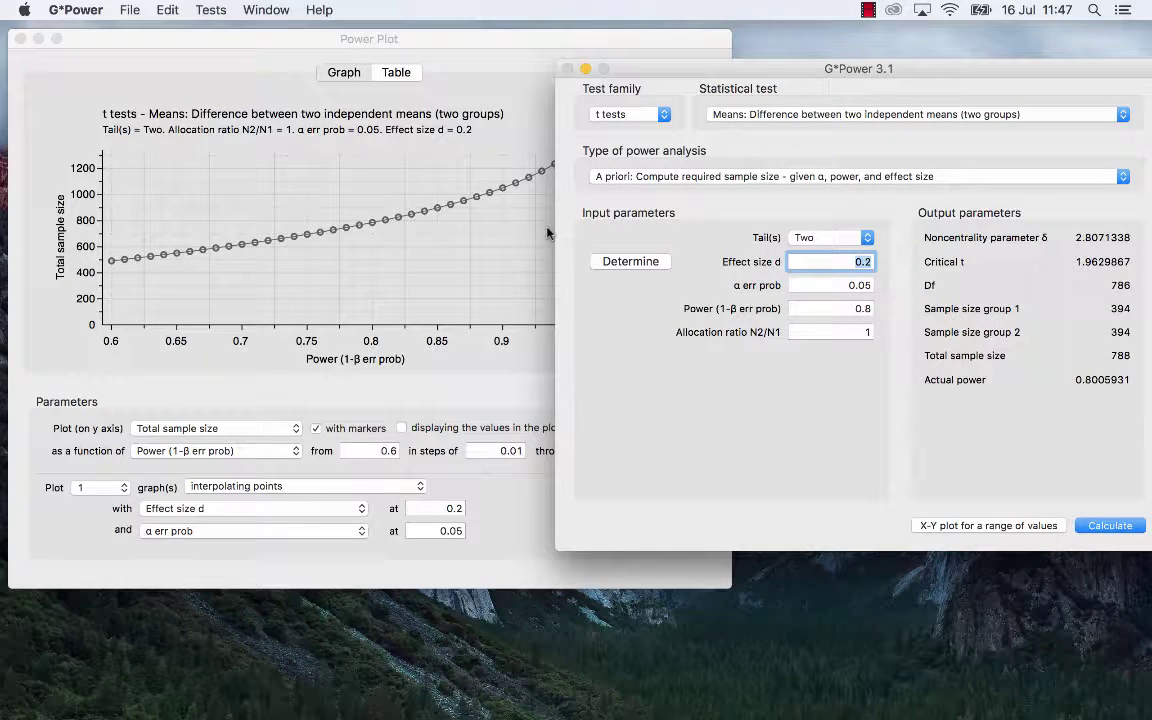
click(451, 58)
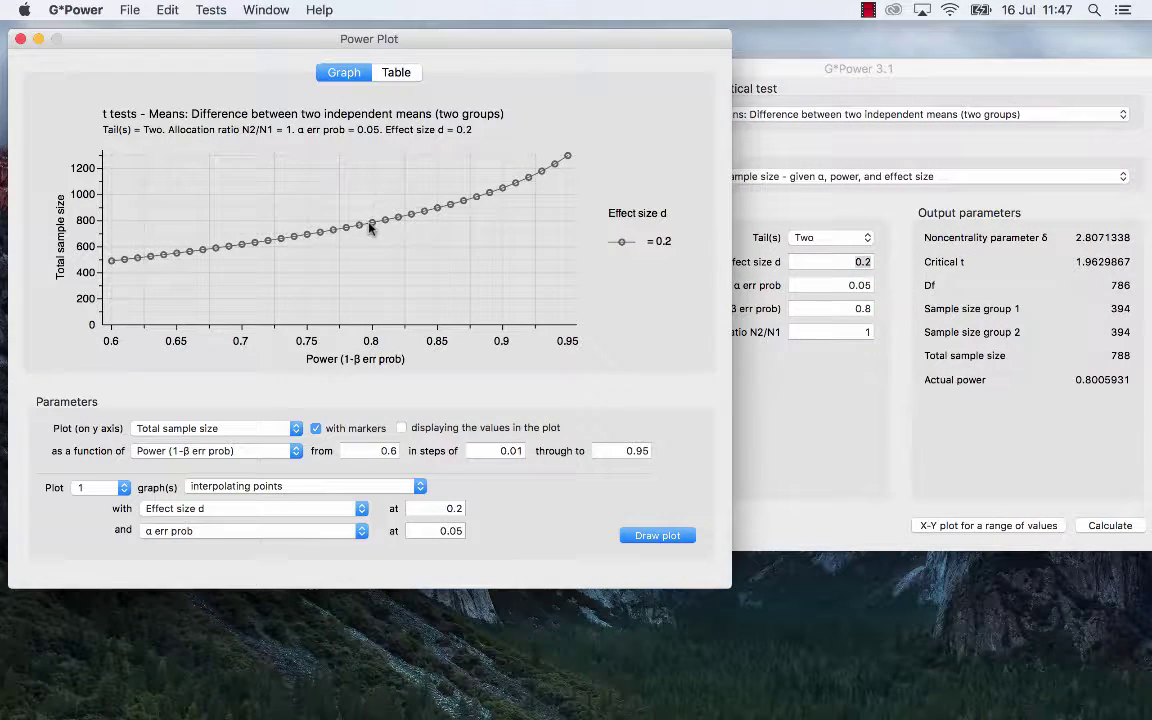